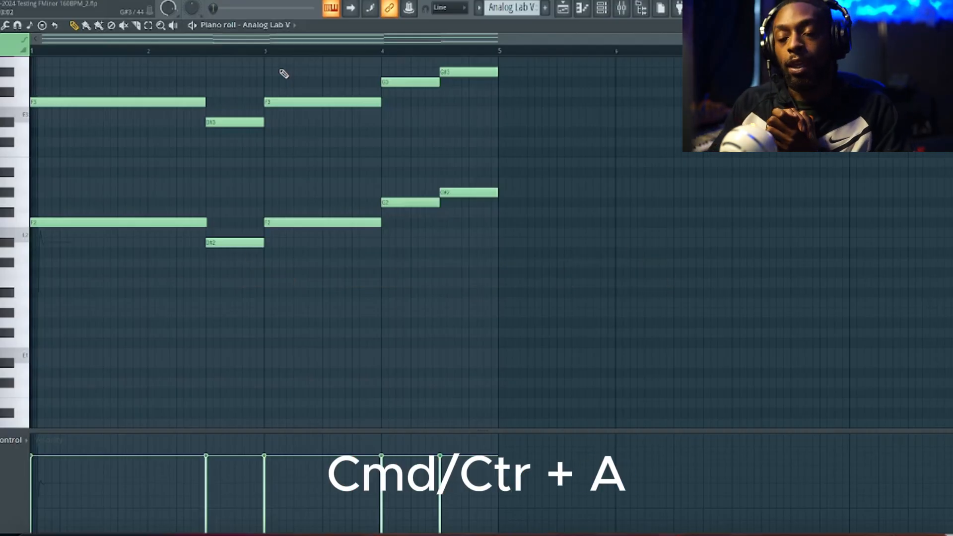
Select all the notes in the Analog Lab V piano roll, and clear the selection
key(ctrl+a)
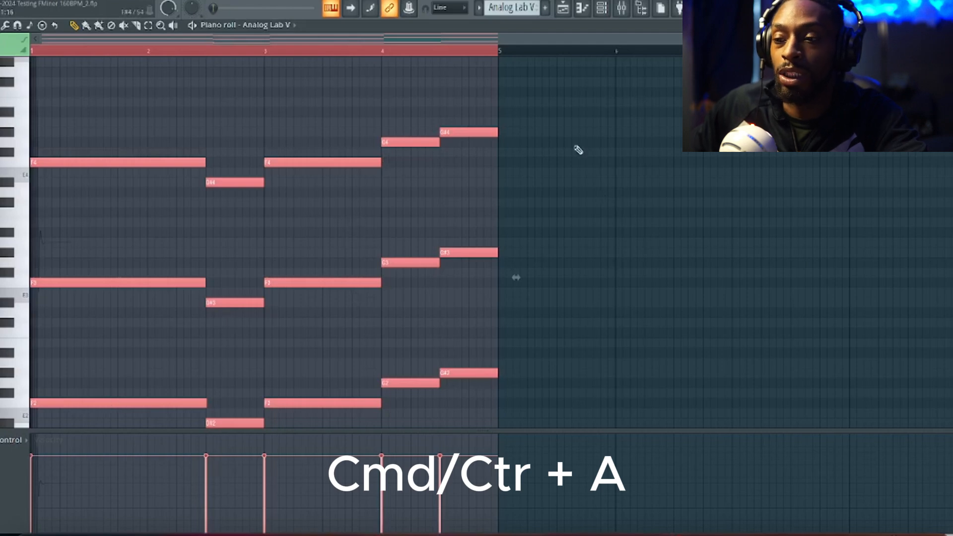
drag(576, 148, 517, 103)
right_click(517, 102)
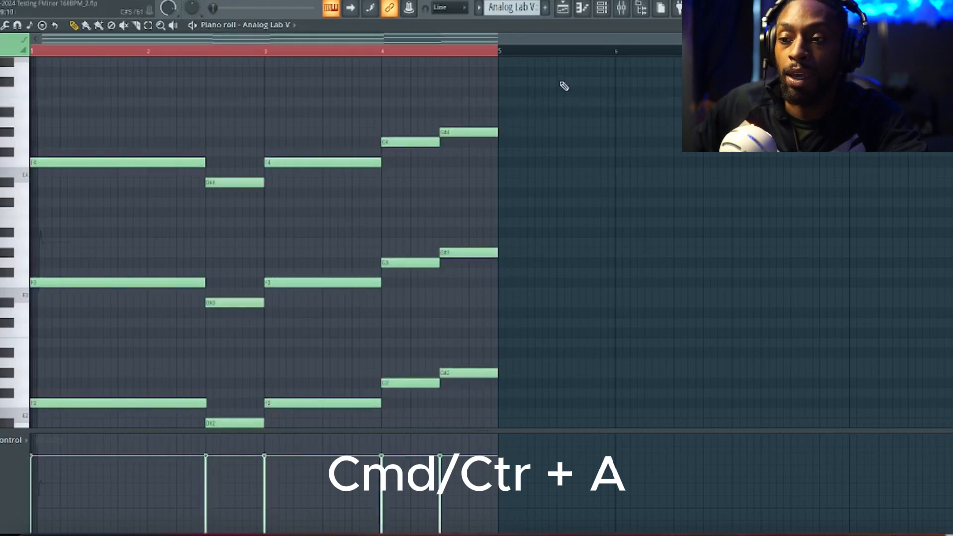
drag(560, 77, 30, 374)
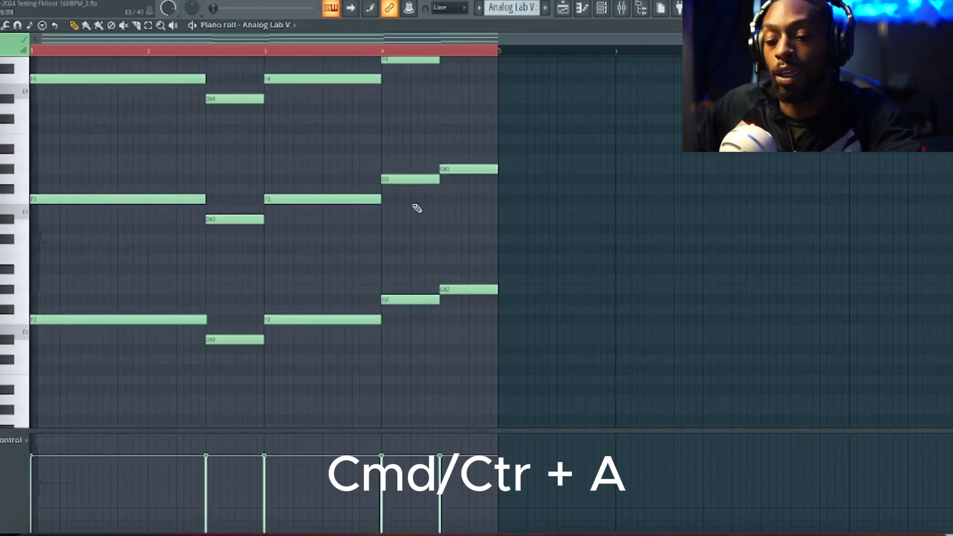
Select all the Analog Lab V notes and try moving them together, and undo the move
key(ctrl+a)
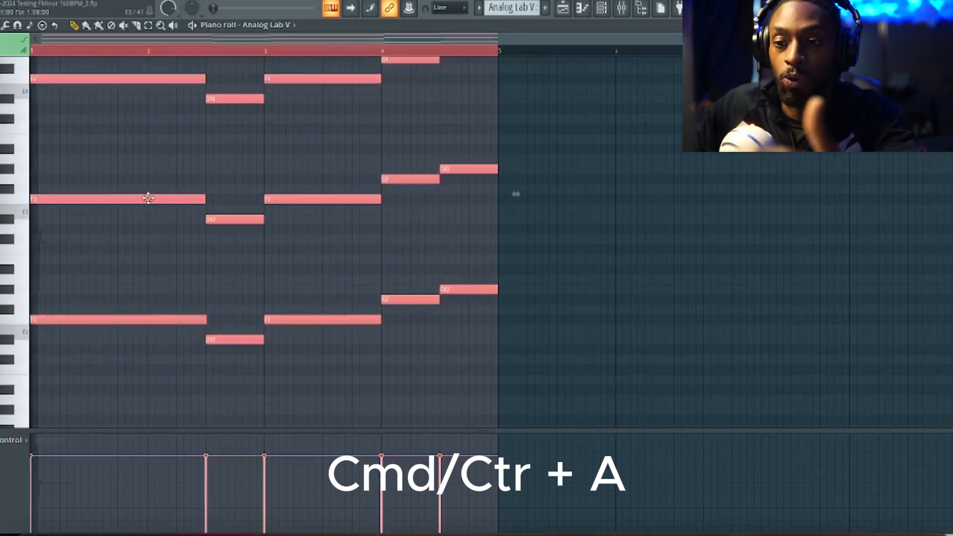
drag(148, 199, 117, 182)
key(ctrl+z)
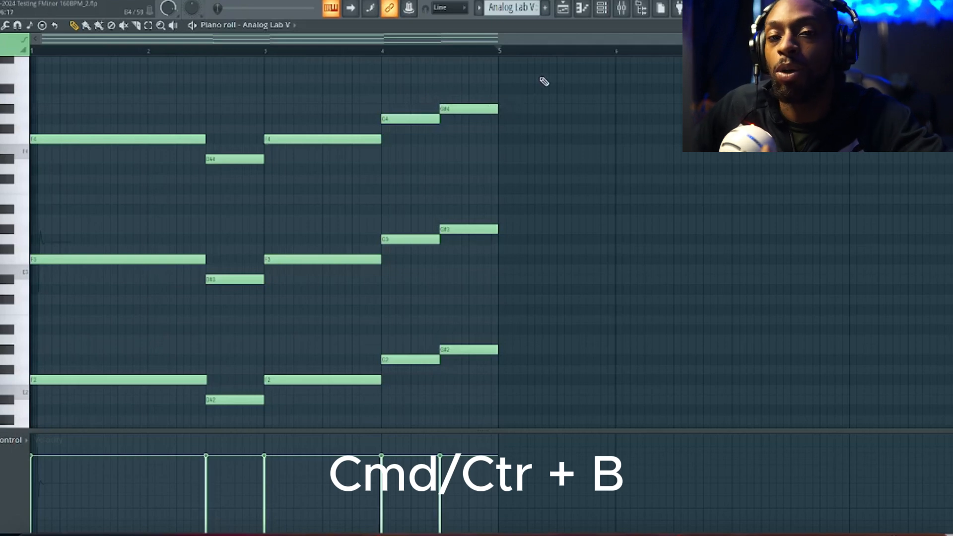
Duplicate all the Analog Lab V notes directly after the original four bars, and undo the duplication
key(ctrl+a)
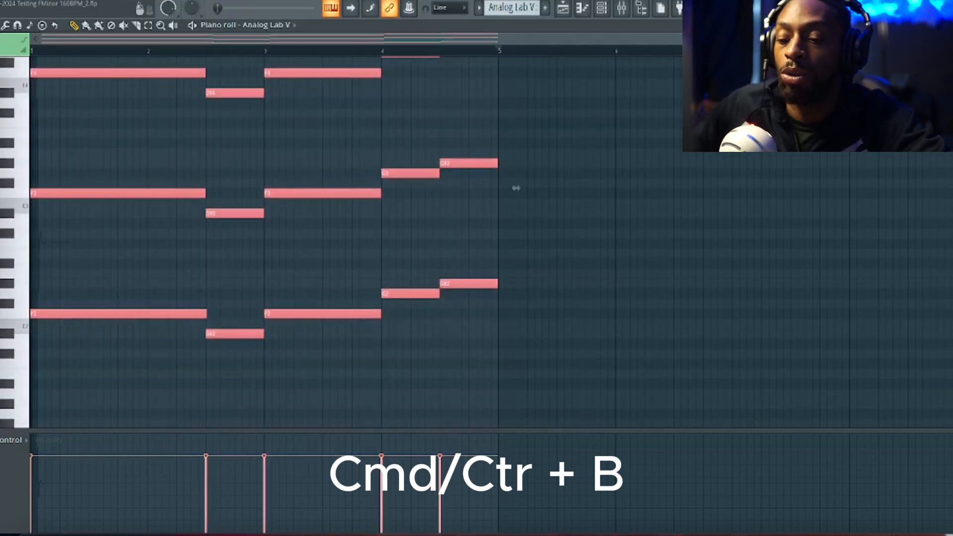
key(ctrl+b)
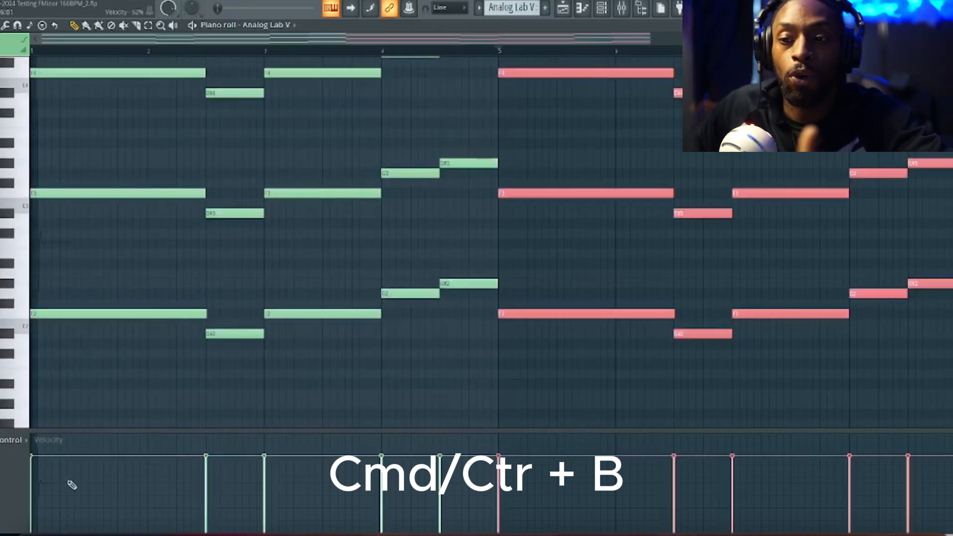
scroll(149, 478, up, 2)
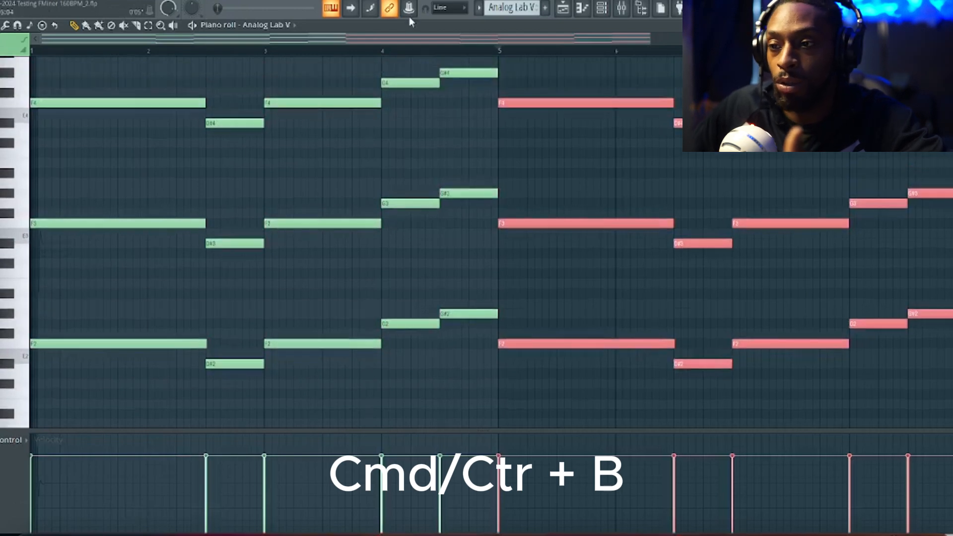
scroll(405, 47, down, 3)
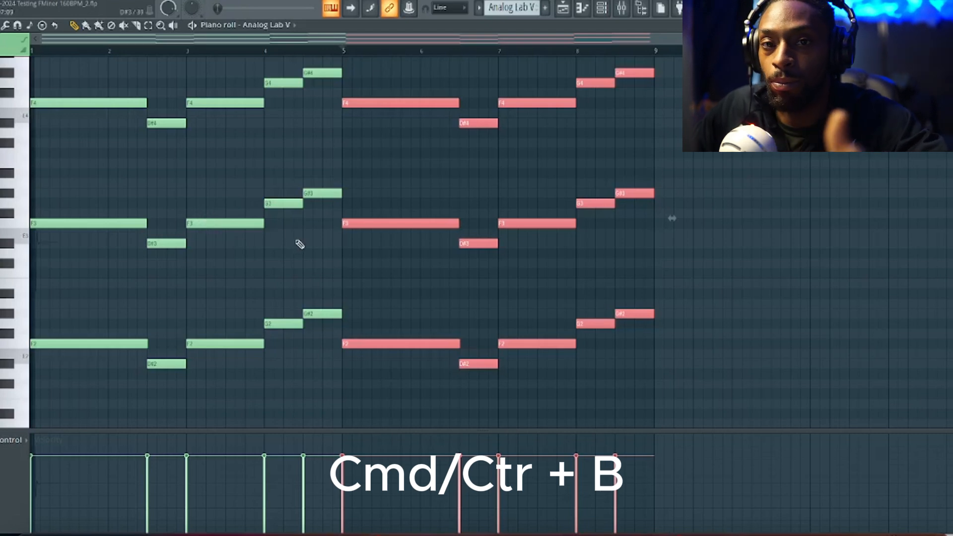
scroll(300, 246, up, 3)
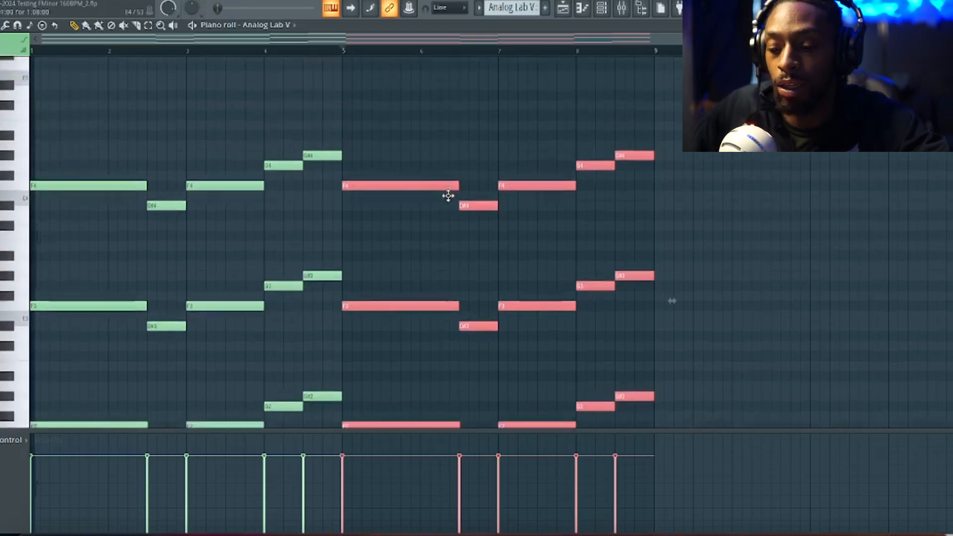
scroll(449, 195, down, 2)
key(ctrl+z)
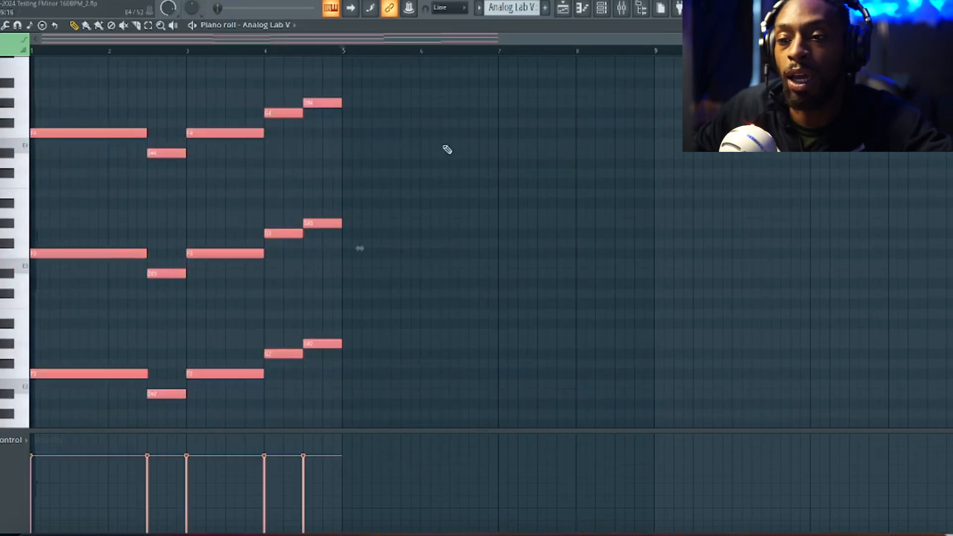
drag(441, 157, 20, 57)
key(ctrl+b)
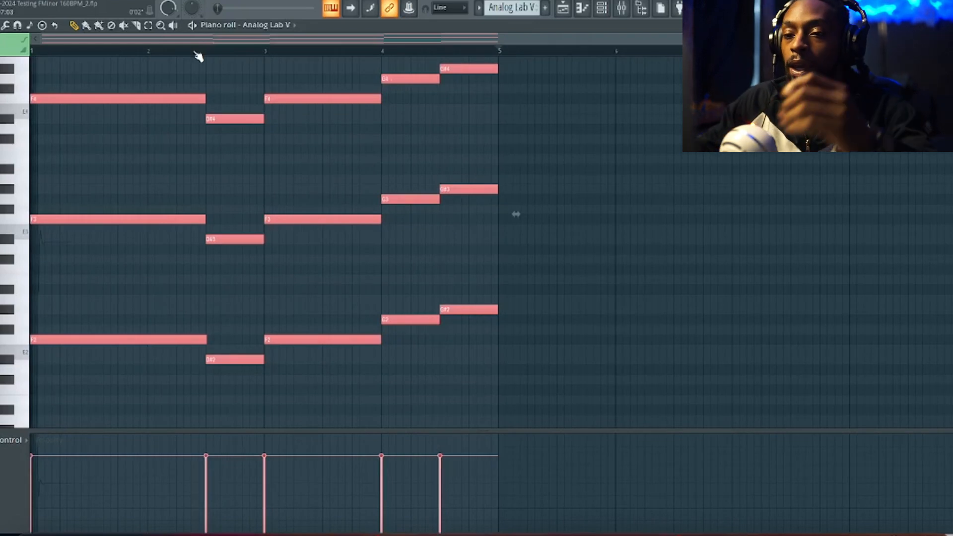
Try shortening all the selected Analog Lab V notes together from their ends, and undo the change
drag(205, 99, 148, 101)
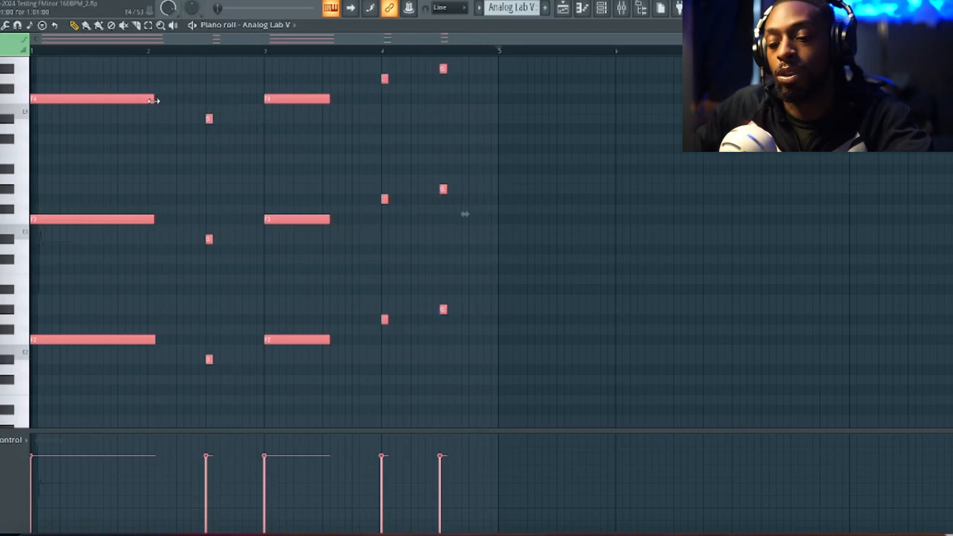
key(ctrl+z)
scroll(466, 129, up, 3)
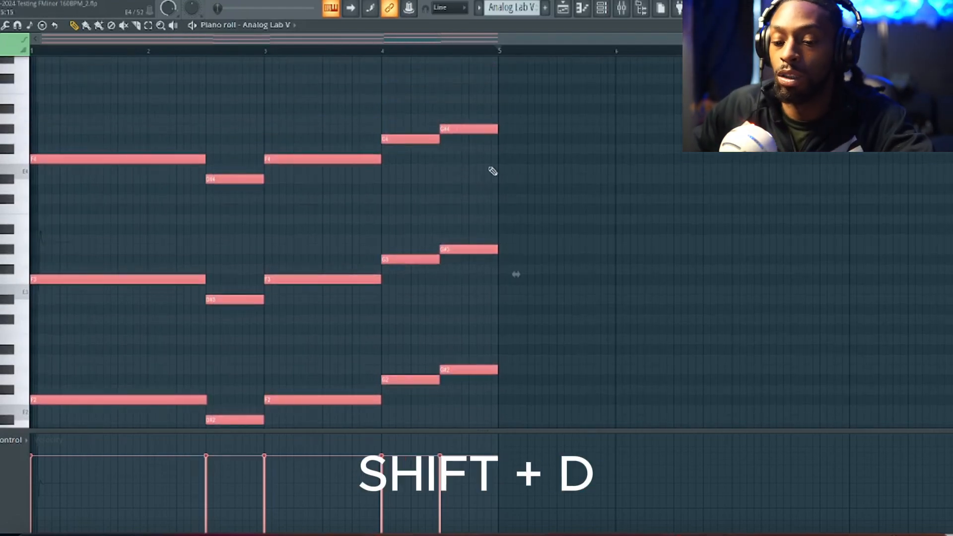
Cut the selected Analog Lab V notes to short discrete lengths, and extend them with legato so each reaches the next
key(shift+d)
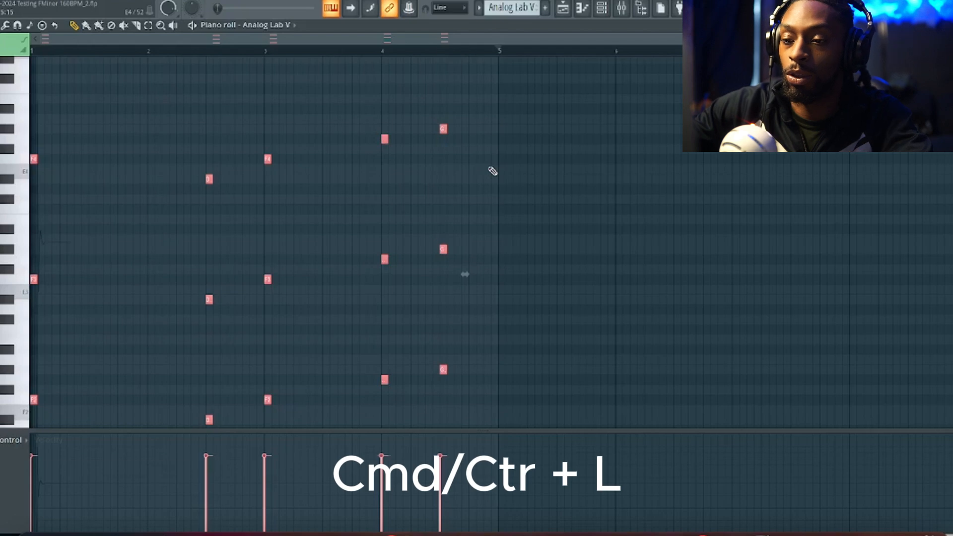
key(ctrl+l)
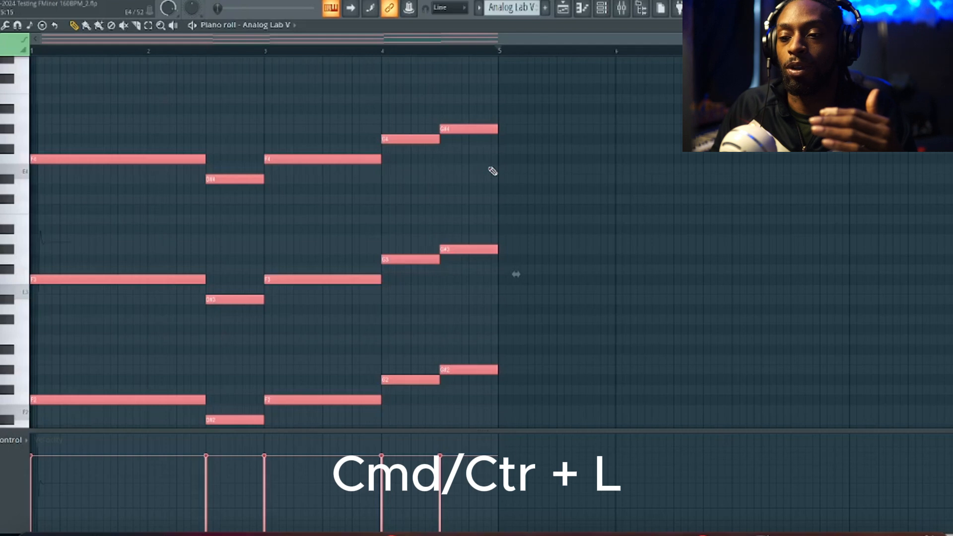
key(ctrl+l)
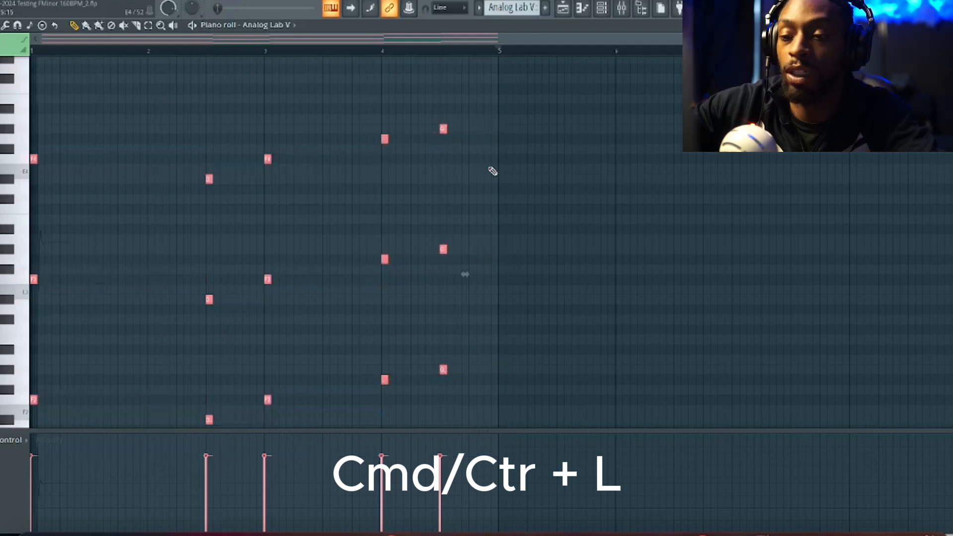
key(ctrl+l)
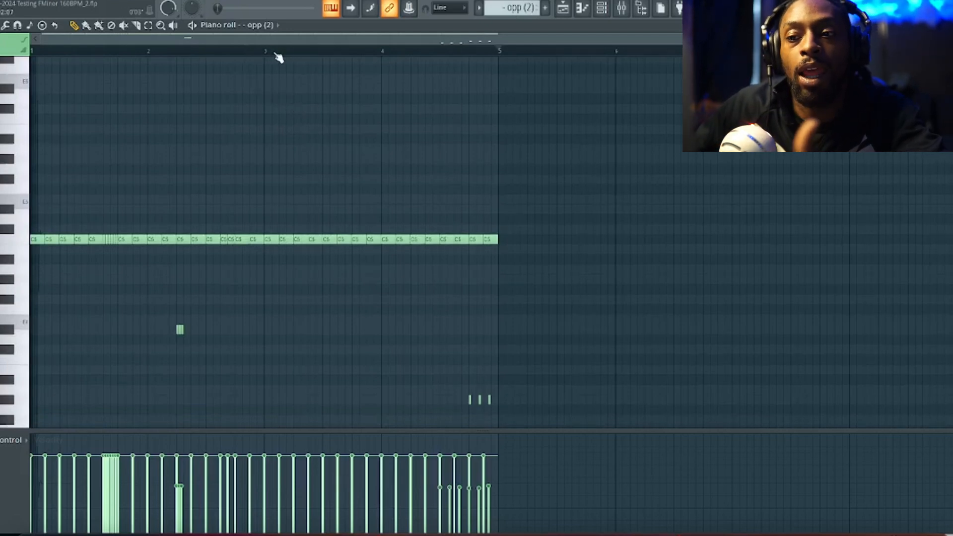
Shorten the C5 note at bar 3 of the opp (2) pattern to 4 ticks, with snapping set to none
scroll(277, 57, up, 5)
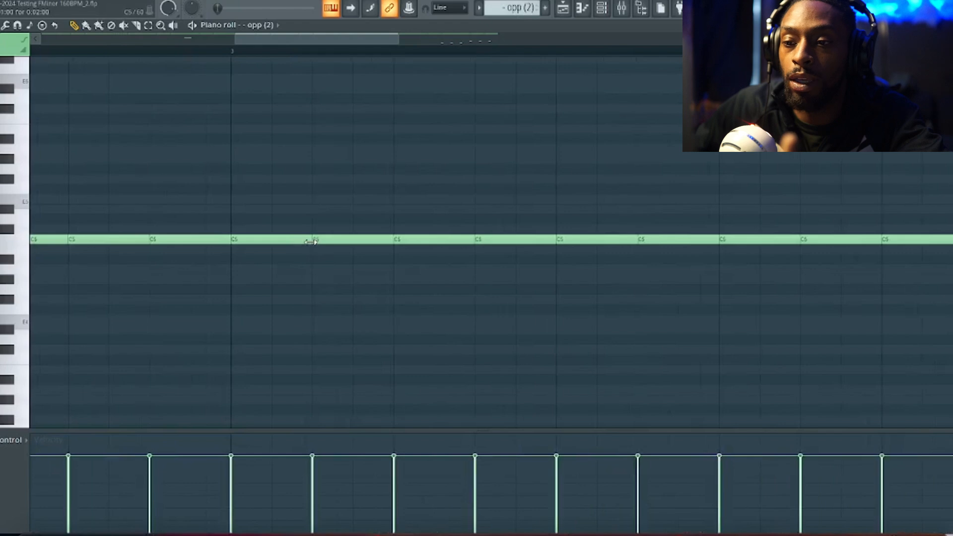
drag(310, 239, 271, 239)
click(29, 41)
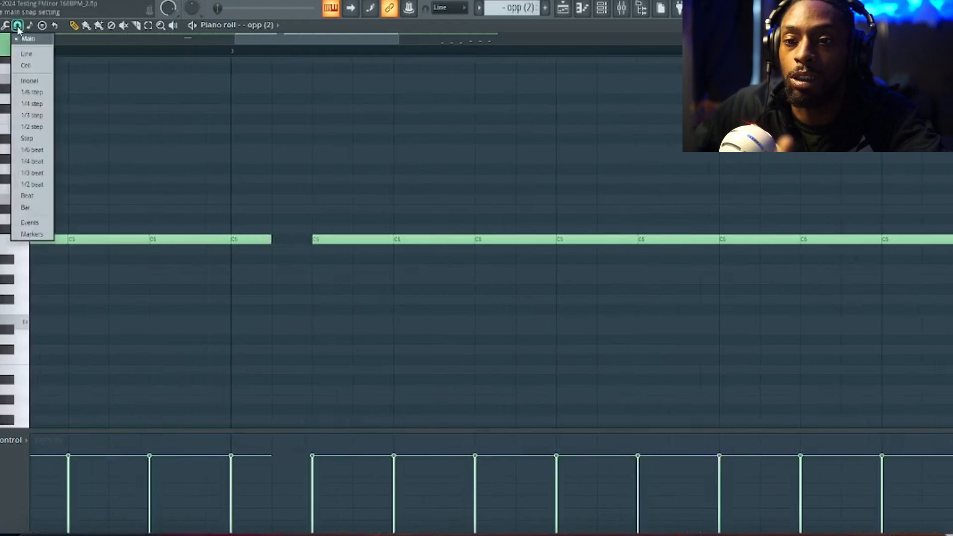
click(28, 57)
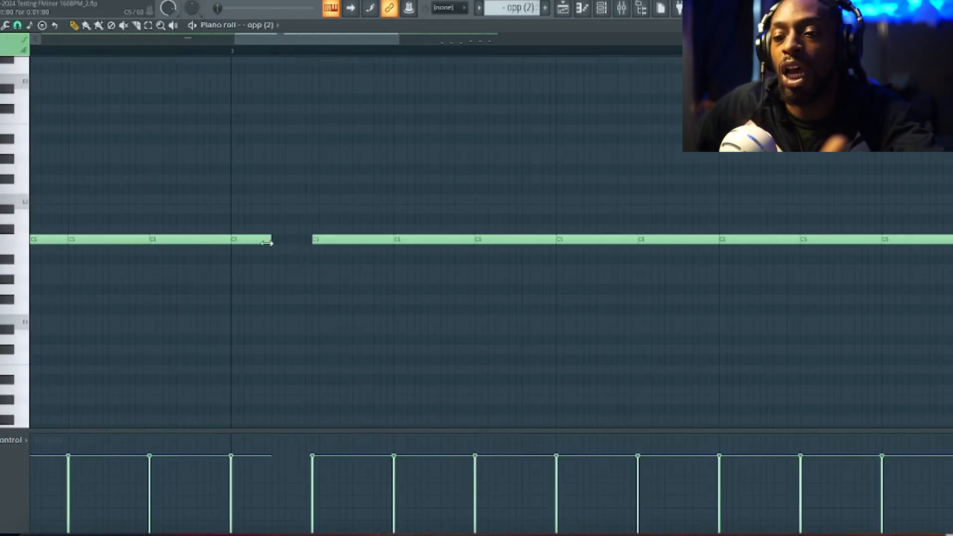
drag(266, 240, 238, 242)
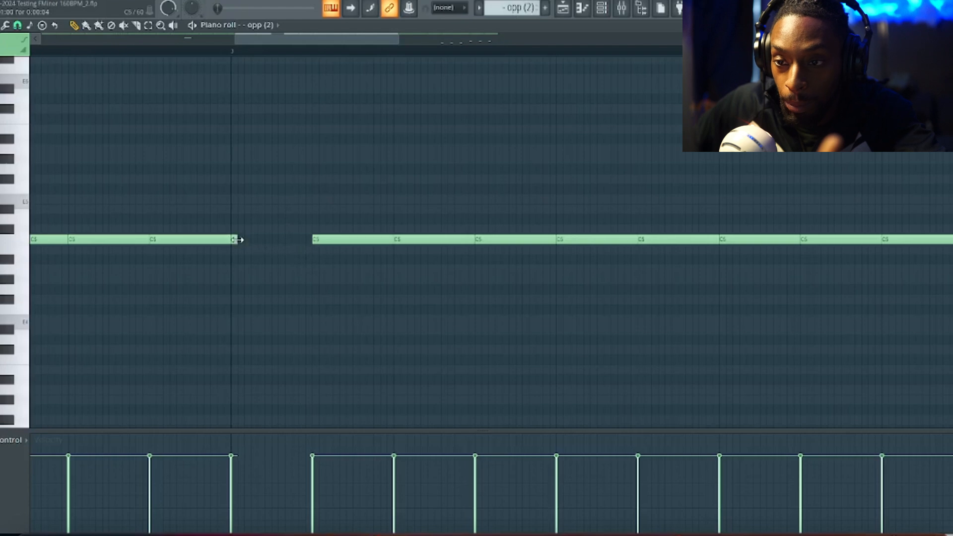
Add six 4-tick C5 notes back to back after the shortened bar 3 note to build a roll
click(241, 241)
click(248, 241)
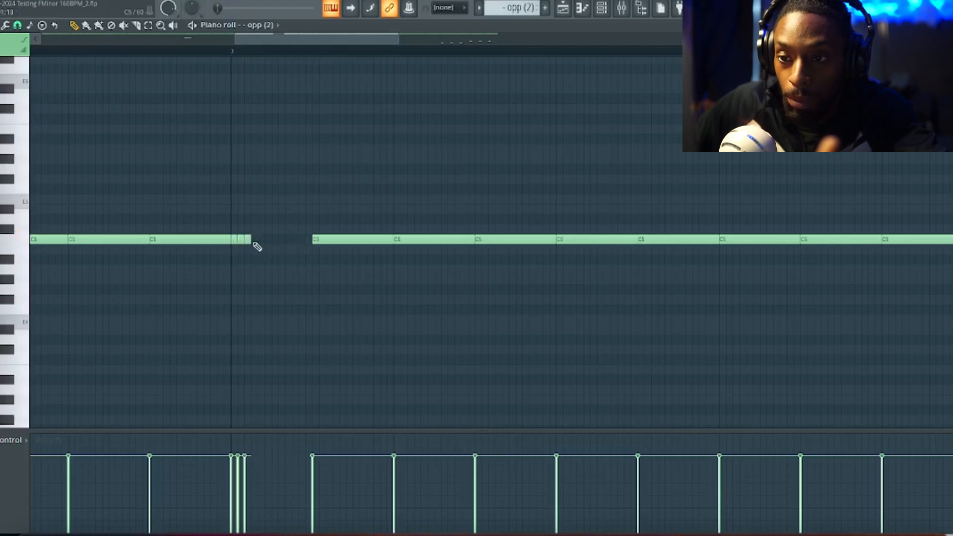
click(255, 242)
click(262, 241)
click(269, 241)
click(275, 242)
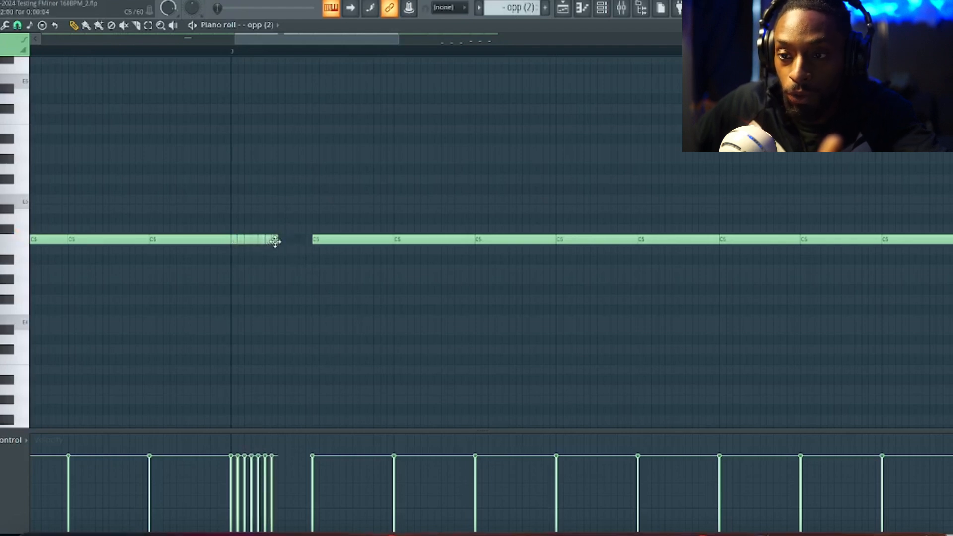
Undo the hand-drawn roll at bar 3 and the shortening of its C5 note
scroll(248, 55, down, 3)
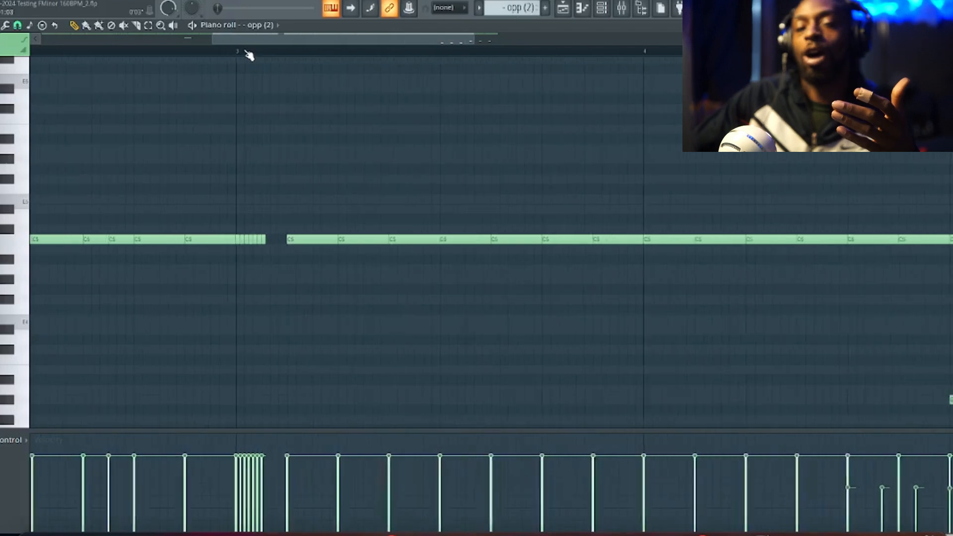
scroll(249, 54, down, 2)
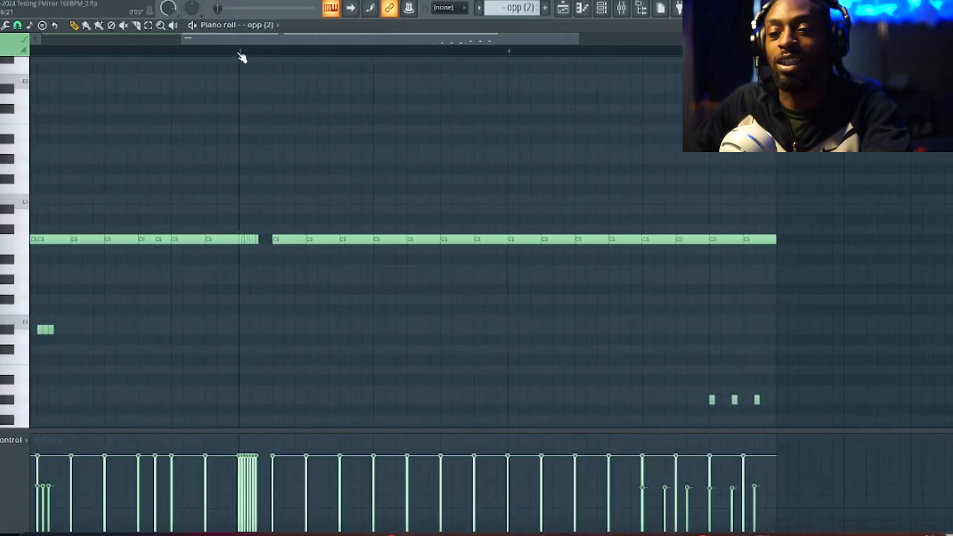
key(ctrl+z)
key(ctrl+z)
key(ctrl+z)
key(ctrl+z)
key(ctrl+z)
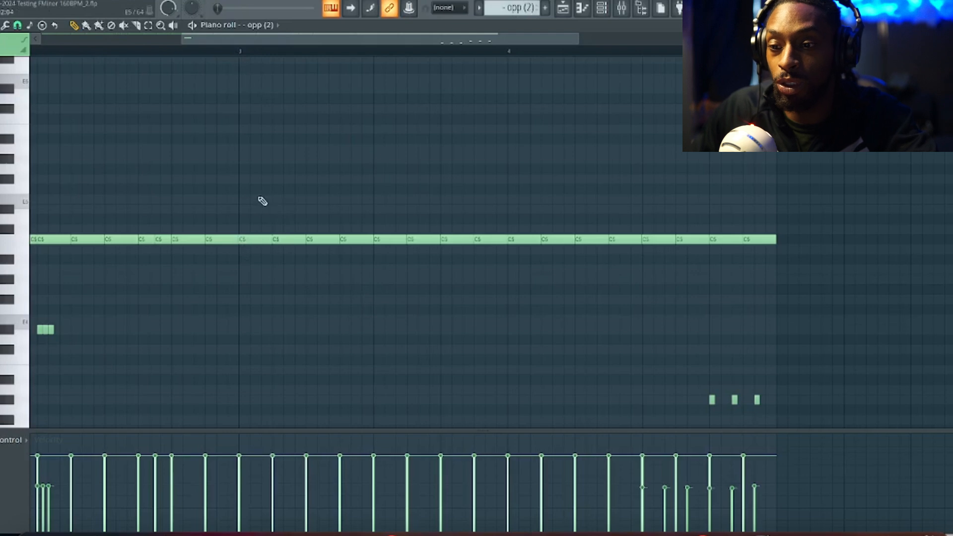
Chop the C5 note at bar 3 with the Chopper's default pattern and a 1/6 step piano roll snap, and undo the chop
drag(244, 187, 244, 241)
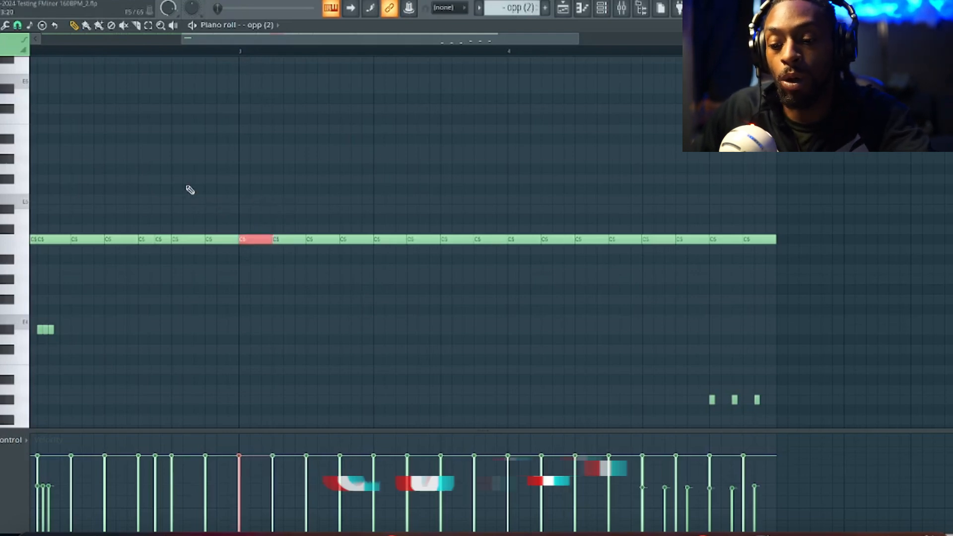
key(alt+u)
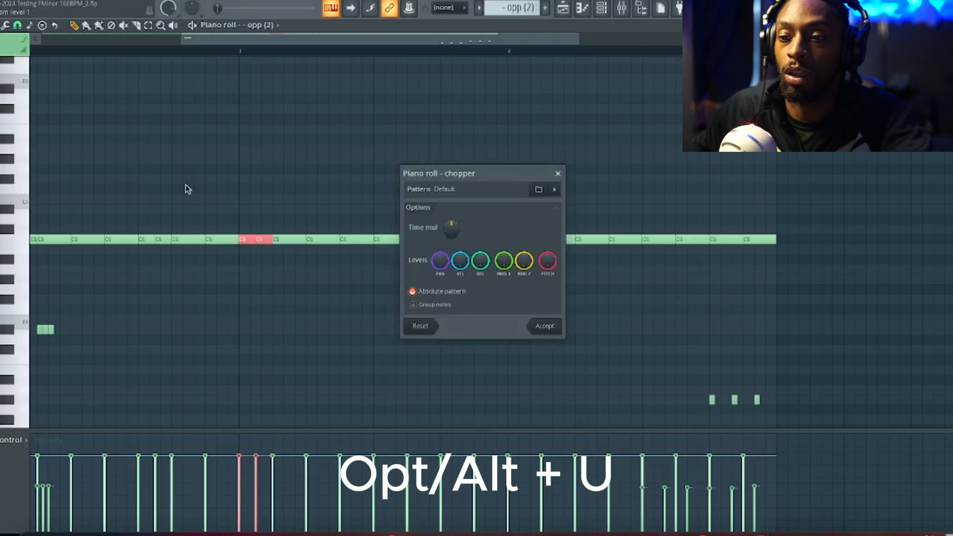
click(545, 326)
click(18, 25)
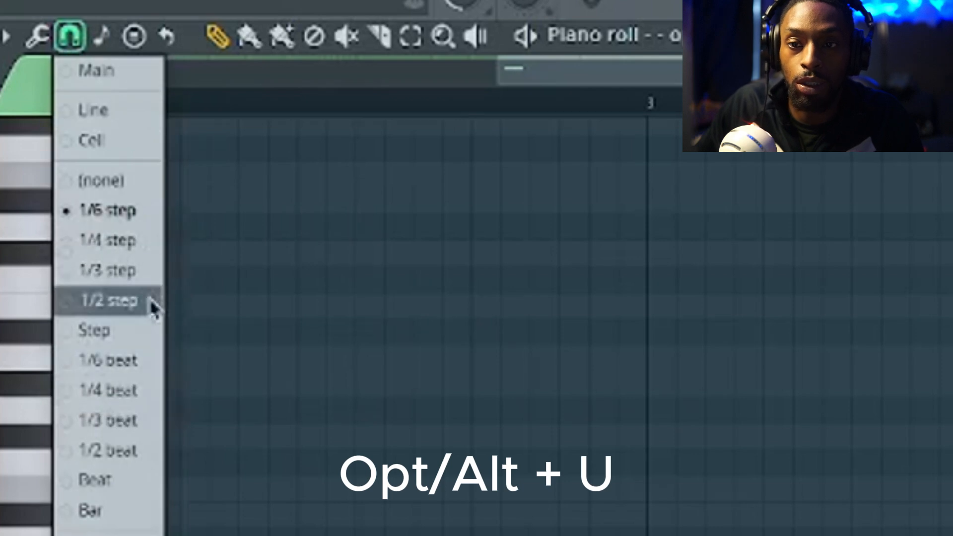
click(106, 215)
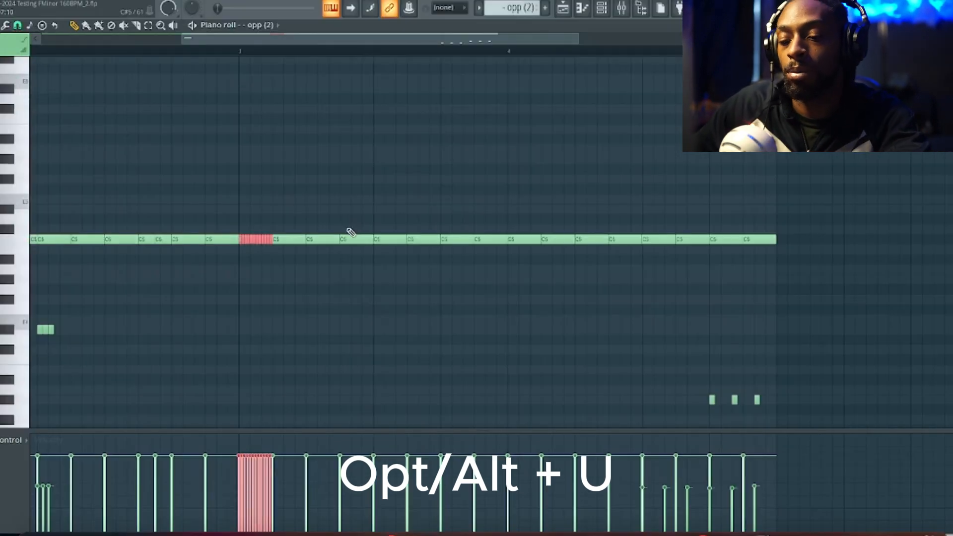
key(ctrl+z)
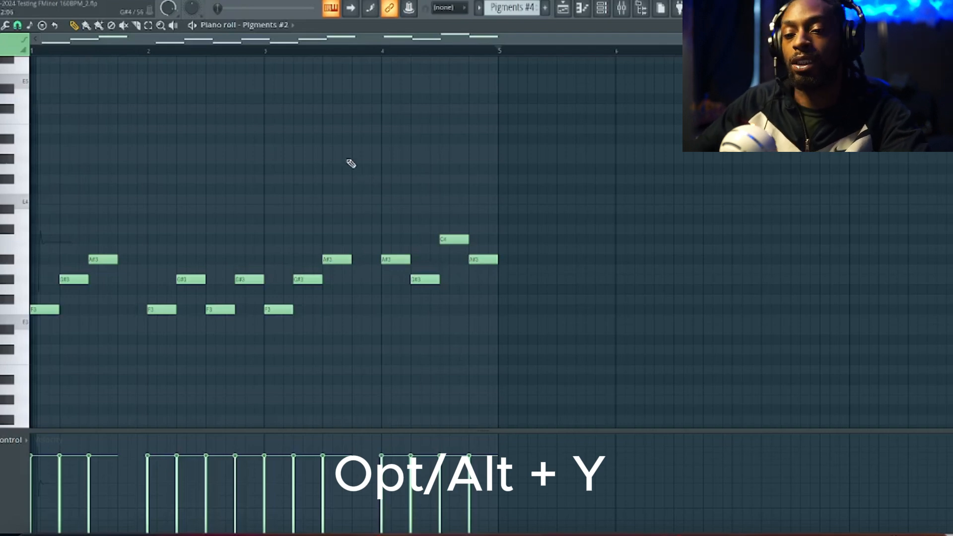
Select all notes of the Pigments #2 melody and flip them horizontally with the score flipper, repeating the flip back and forth once
key(ctrl+a)
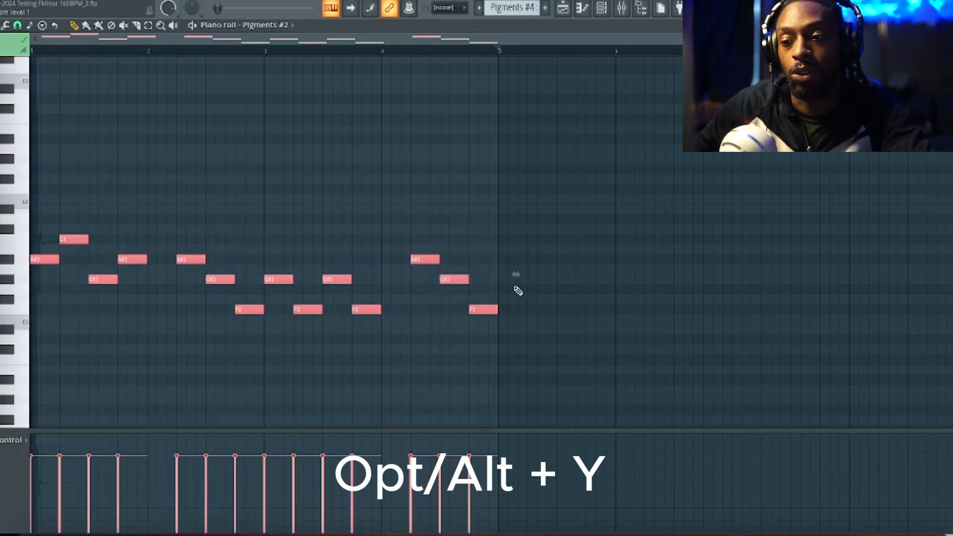
click(518, 290)
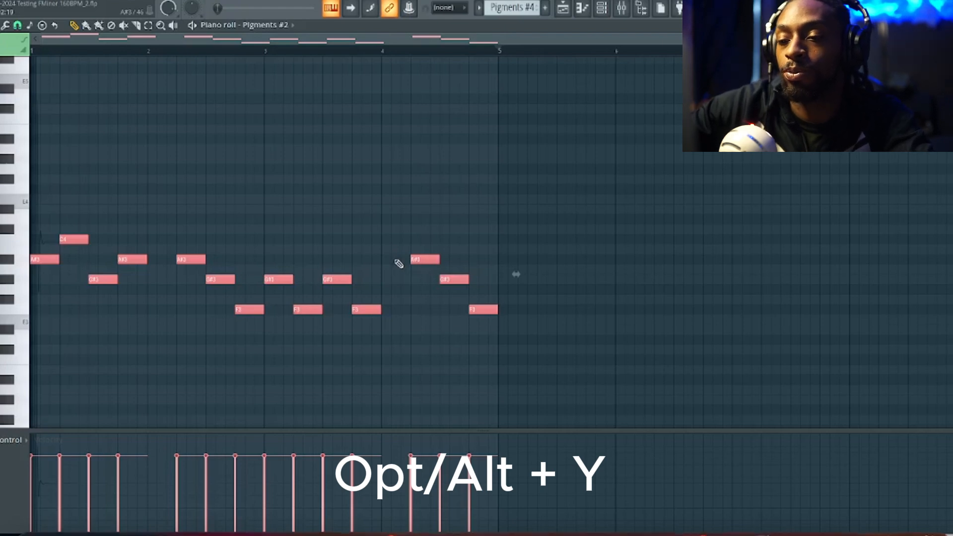
key(alt+y)
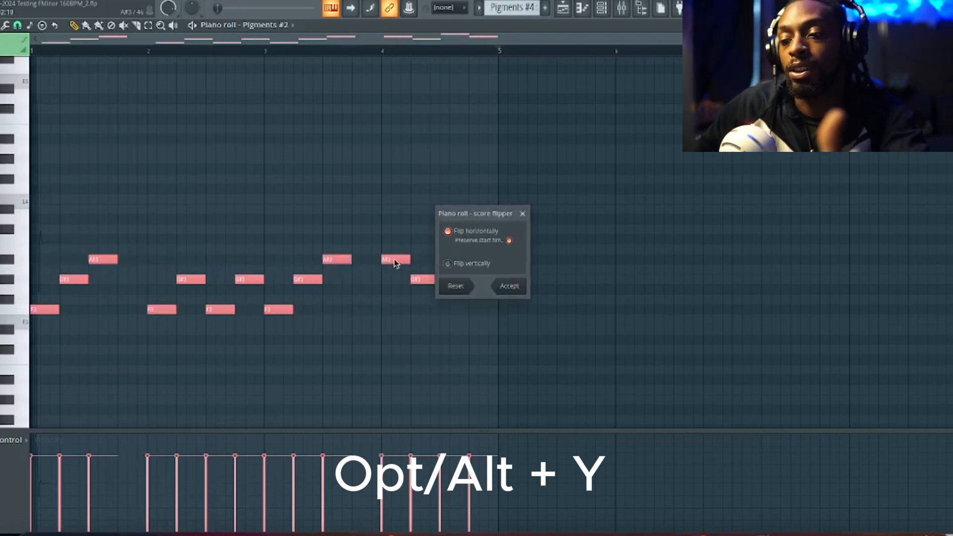
click(509, 286)
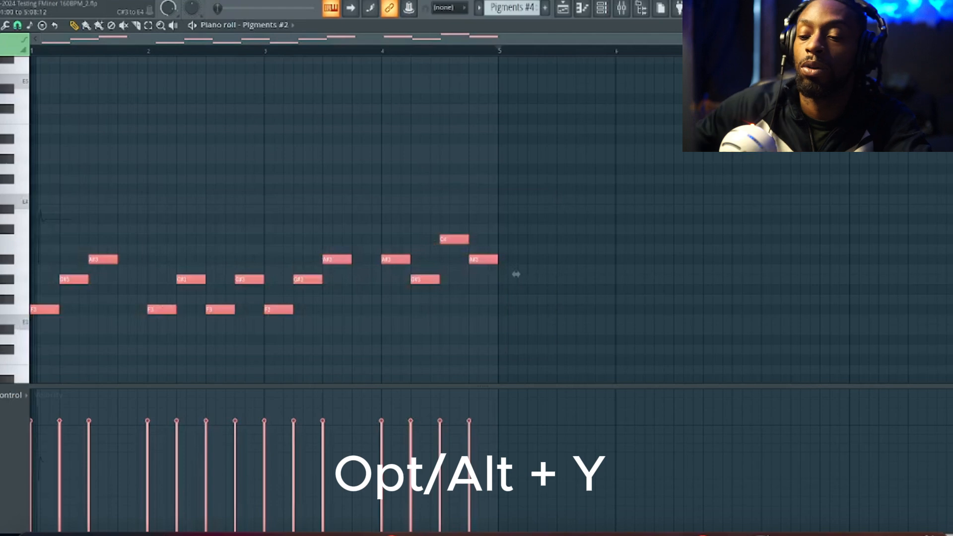
key(alt+y)
click(517, 286)
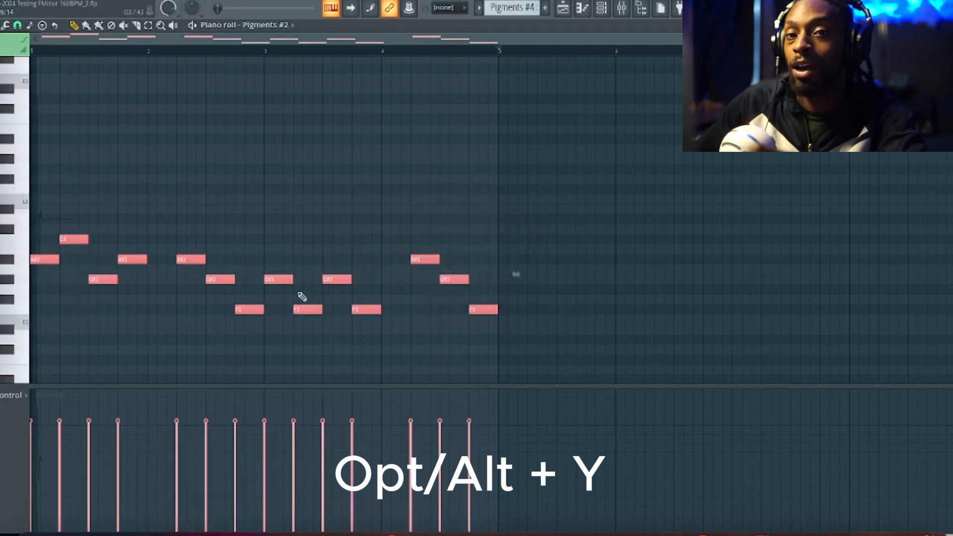
Leave the Pigments #2 melody for the channel rack and open the opp (2) pattern in the piano roll
click(563, 8)
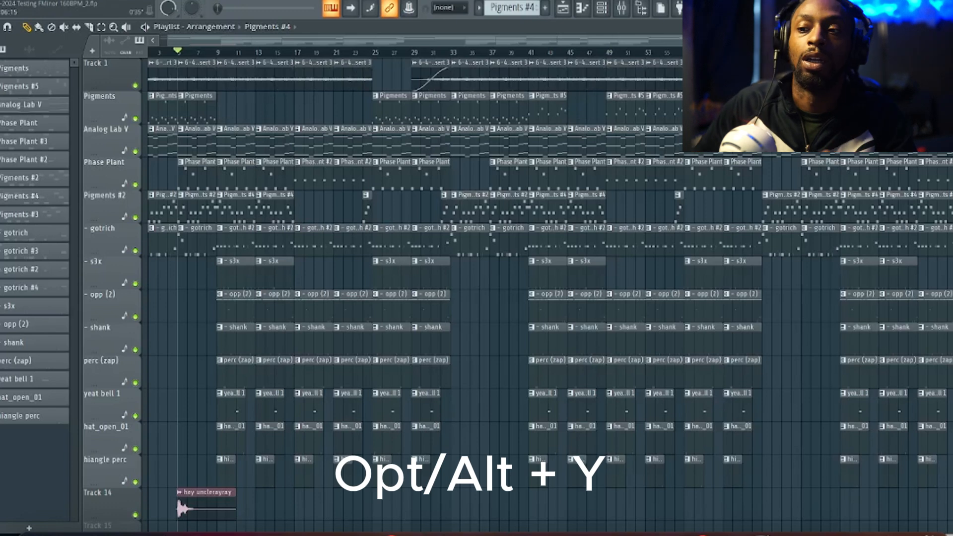
click(606, 9)
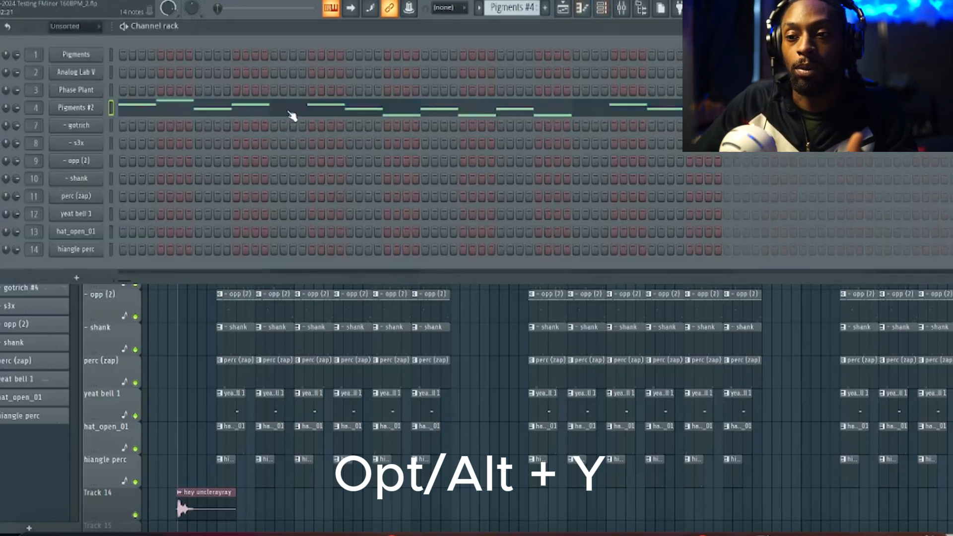
click(291, 116)
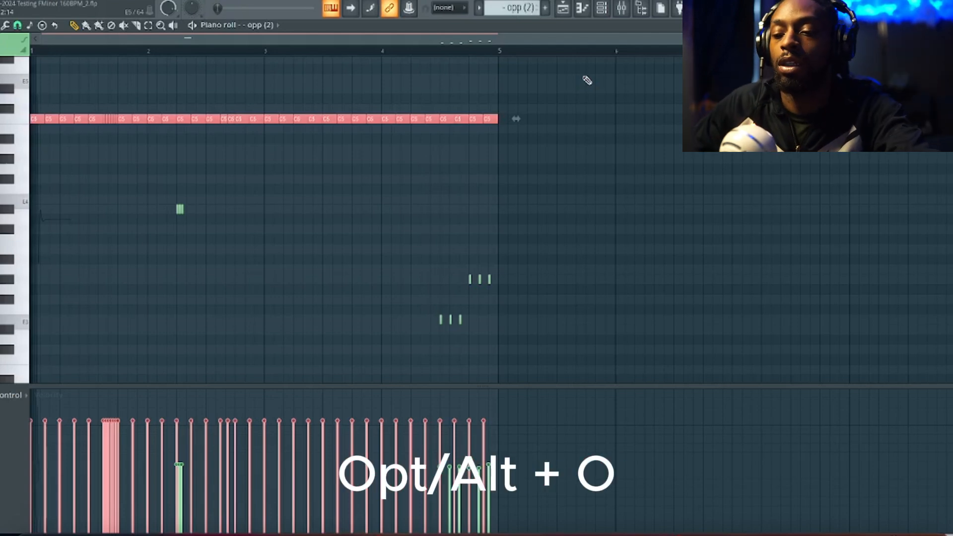
Try drawing uneven velocities by hand on the C5 notes from late bar 3 through bar 4, and undo the changes
drag(475, 428, 344, 428)
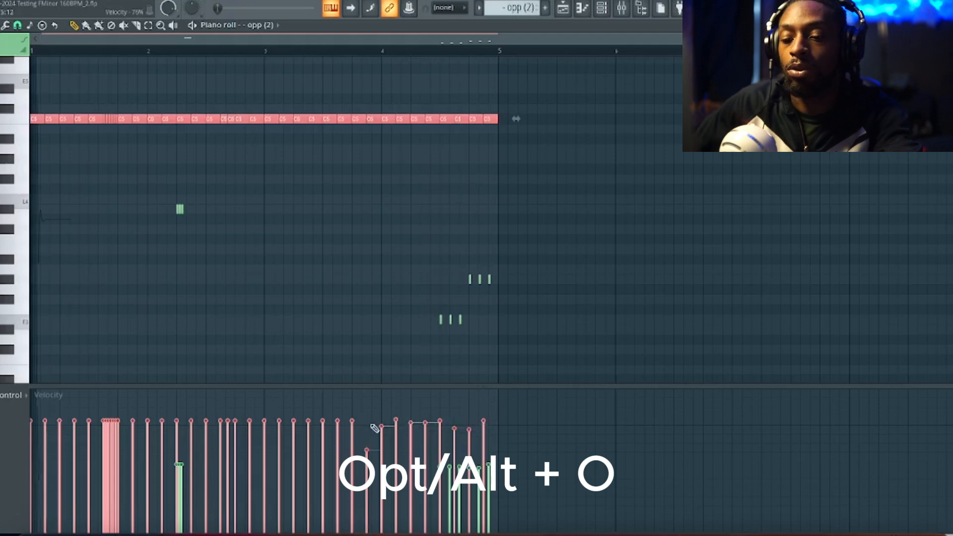
key(ctrl+a)
key(ctrl+z)
key(ctrl+z)
key(ctrl+z)
key(ctrl+z)
key(ctrl+z)
key(ctrl+z)
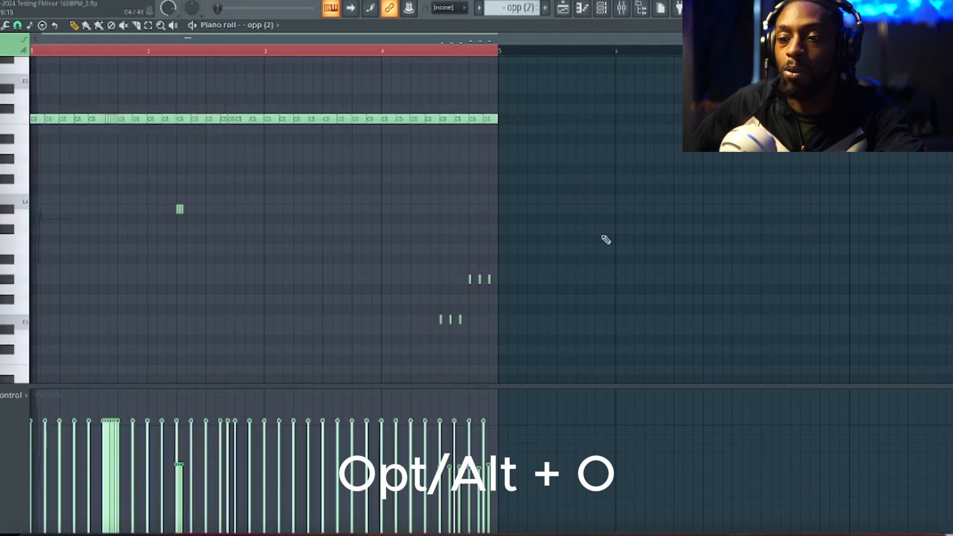
Select the C5 note row and apply a sine-shaped LFO to its velocities, with a reduced range and a faster speed
drag(575, 103, 4, 145)
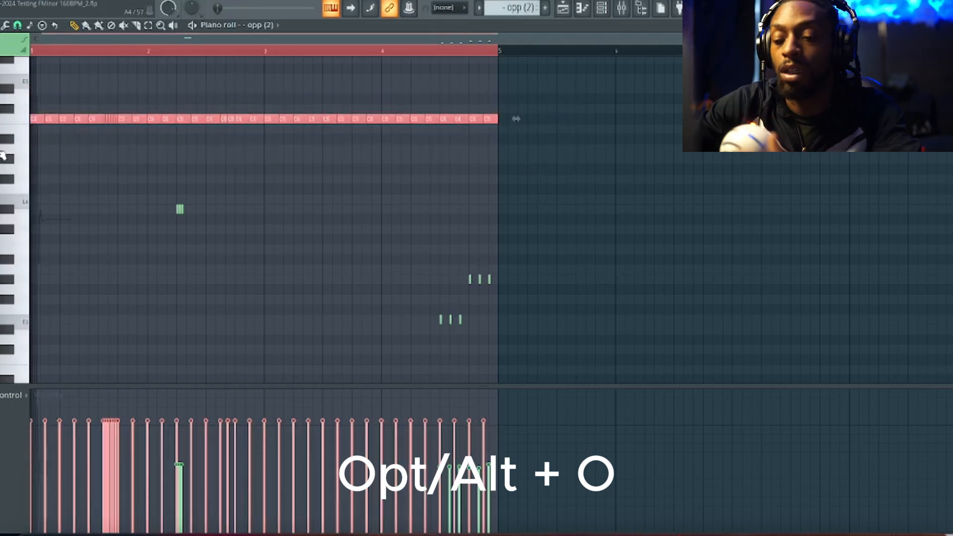
key(alt+o)
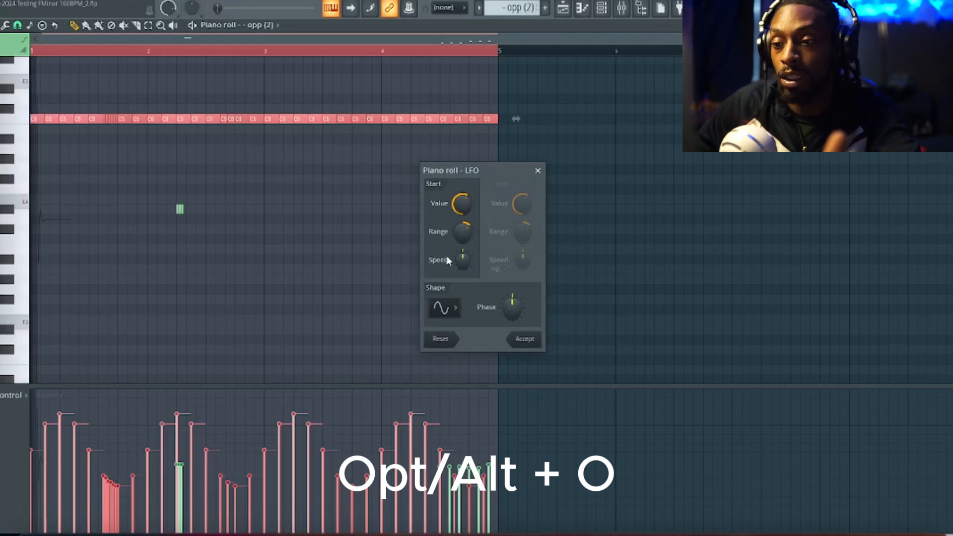
scroll(466, 230, down, 5)
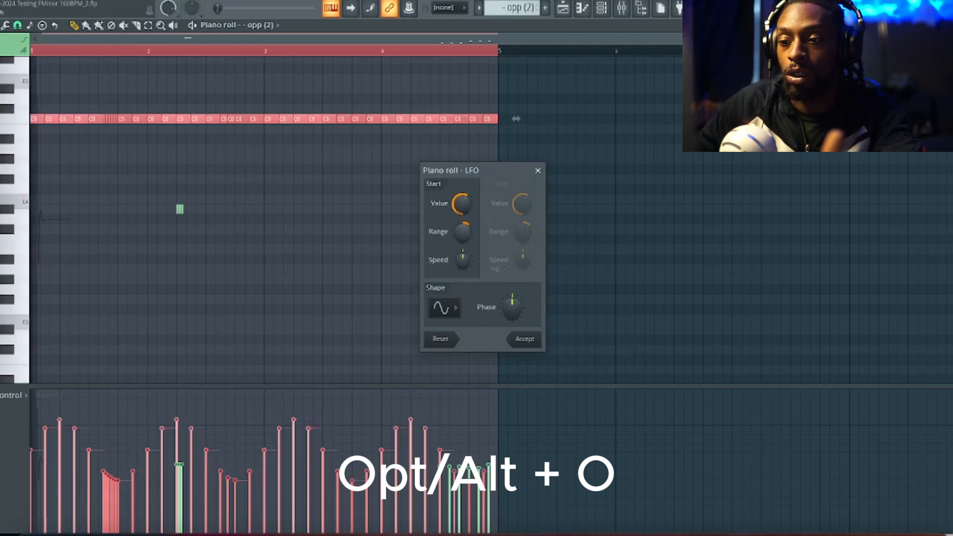
drag(463, 202, 463, 204)
drag(463, 261, 463, 258)
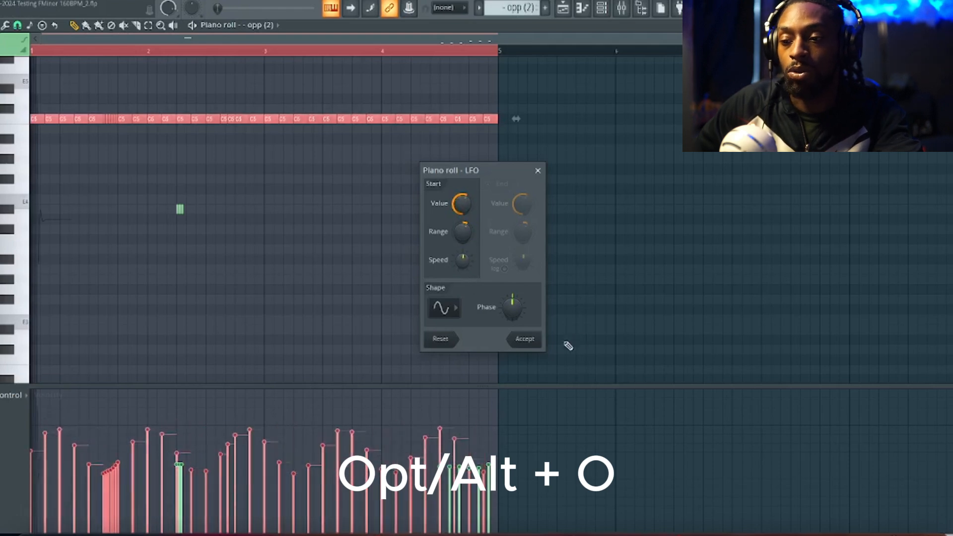
click(529, 345)
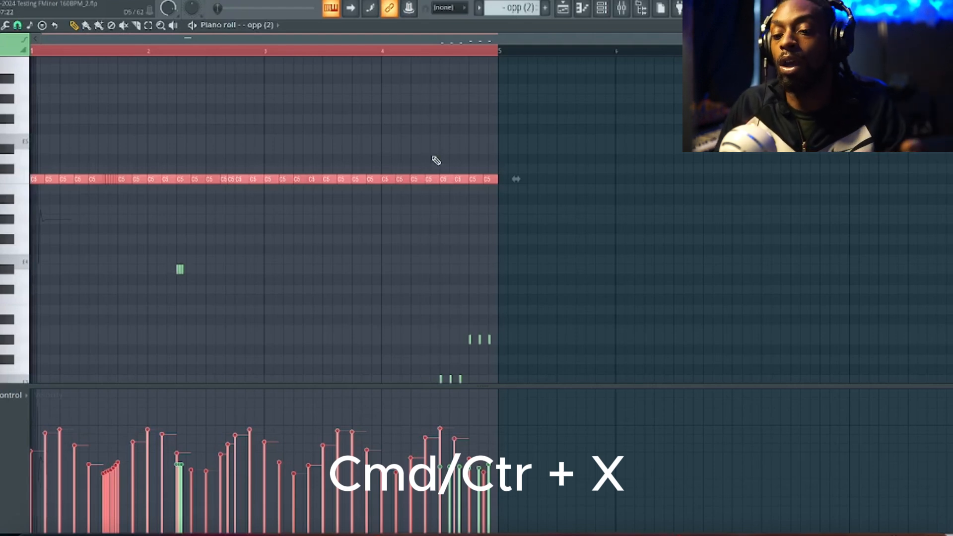
Try removing the C5 notes of the opp (2) pattern by cutting them, and undo the removal
key(ctrl+x)
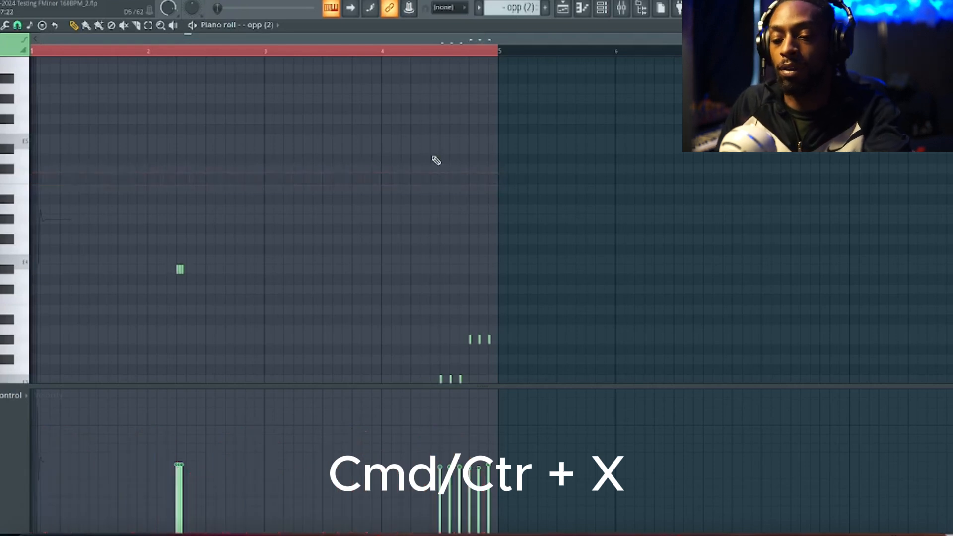
key(ctrl+z)
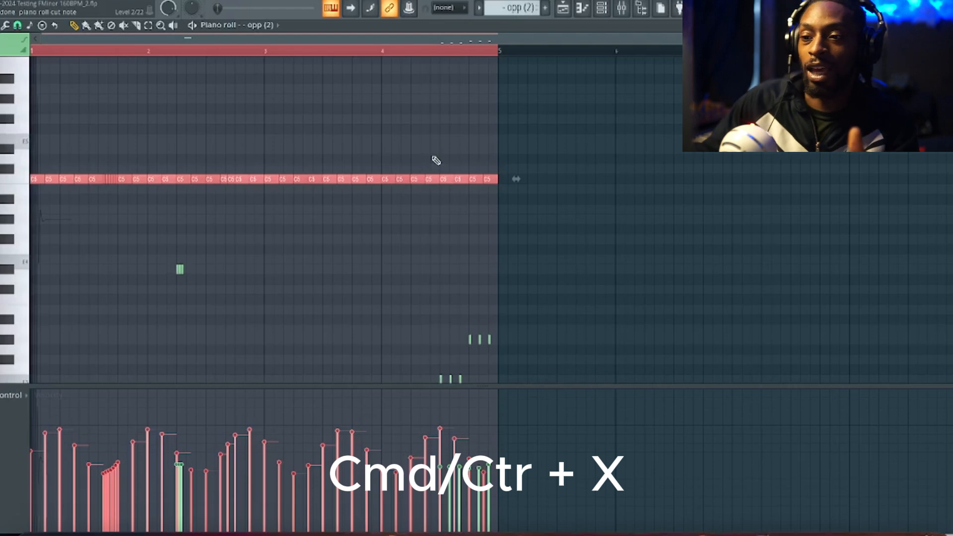
right_click(502, 182)
mouse_move(236, 171)
mouse_down()
mouse_move(381, 193)
mouse_move(461, 186)
mouse_up()
key(ctrl+z)
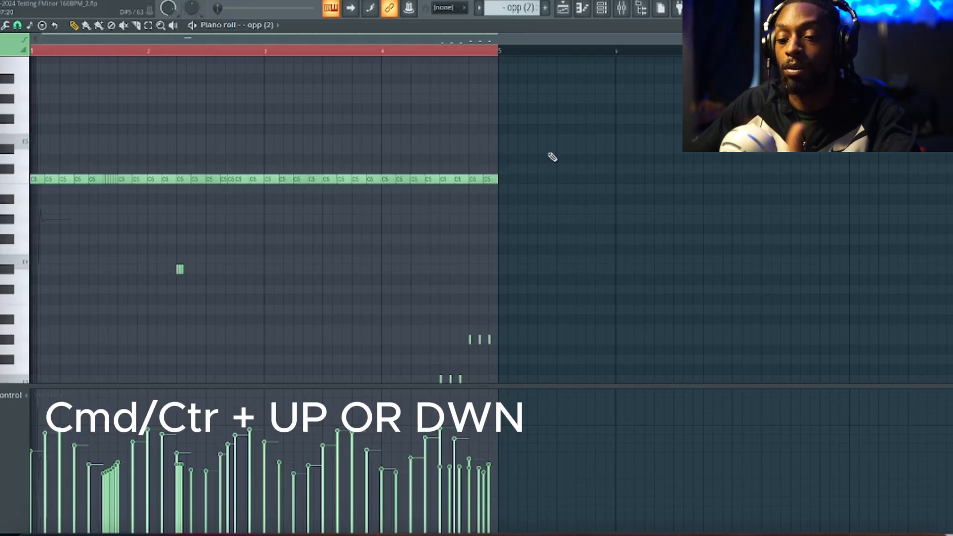
Select all notes except the three lowest ones in bar 4, and transpose the selection an octave down and back up repeatedly
drag(546, 145, 29, 362)
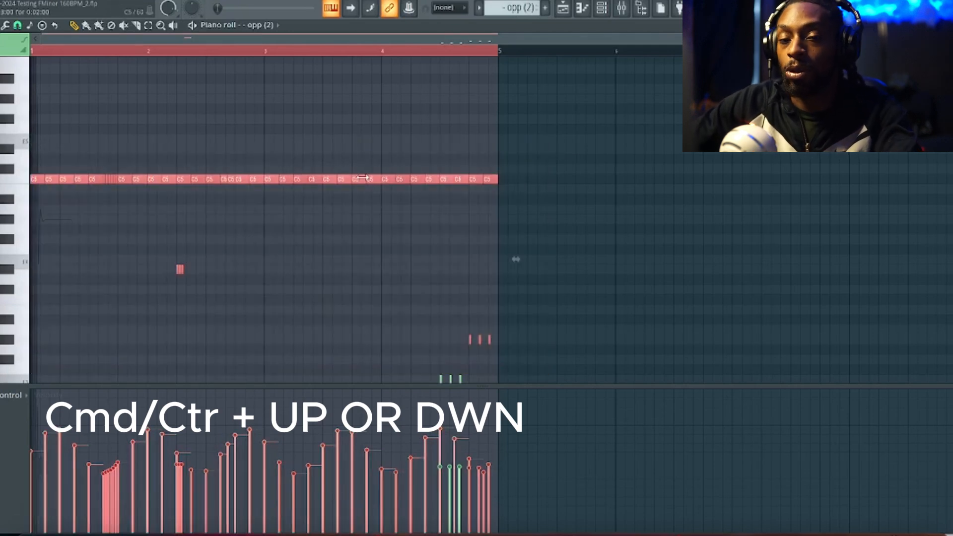
key(ctrl+Down)
key(ctrl+Up)
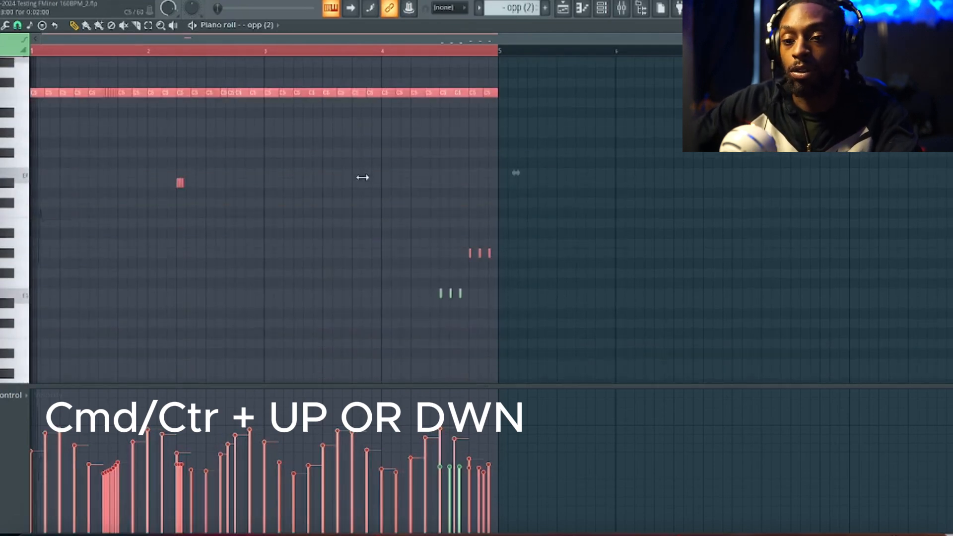
key(ctrl+Down)
key(ctrl+Up)
key(ctrl+Down)
key(ctrl+Up)
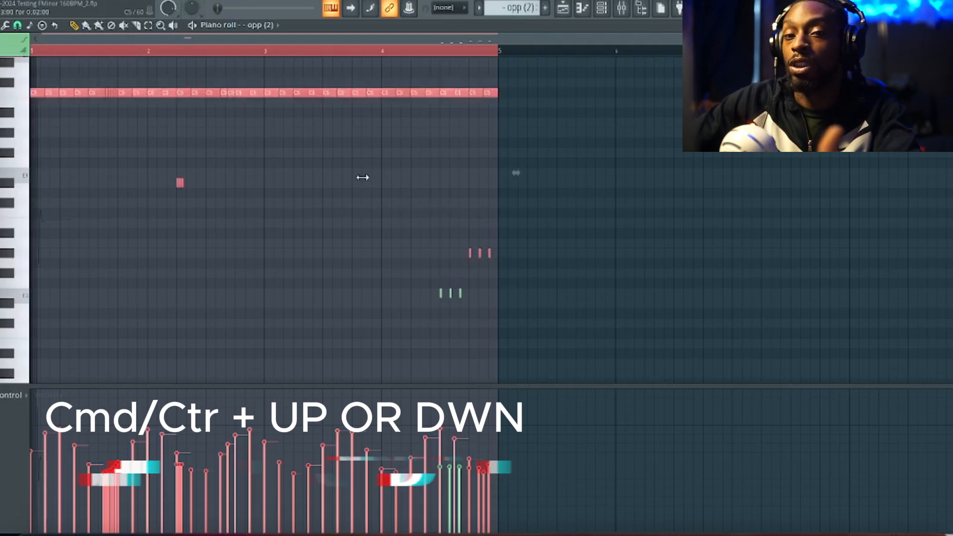
Nudge the selected notes slightly later in time and transpose them semitone by semitone, ending with the C5 row on C#5
key(shift+Right)
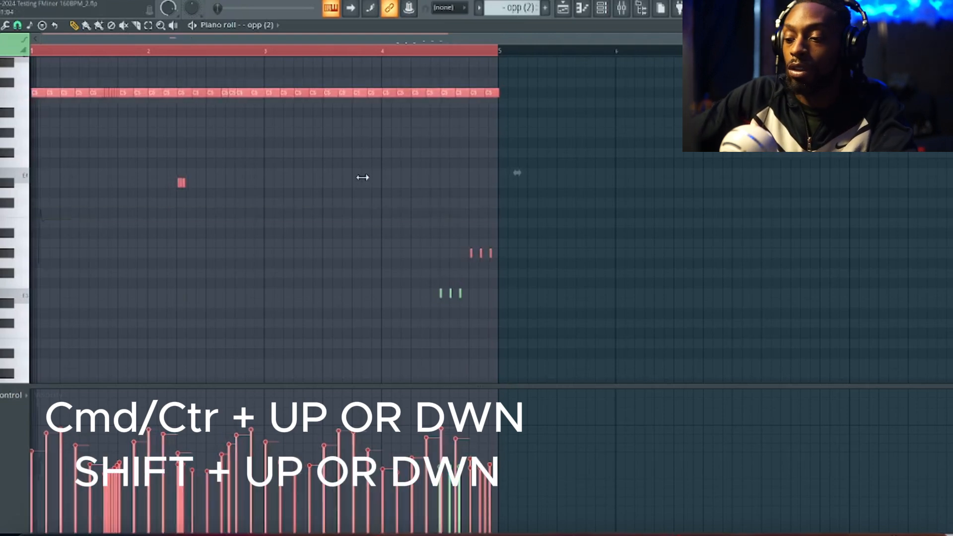
key(shift+Down)
key(shift+Down)
key(shift+Up)
key(shift+Up)
key(shift+Up)
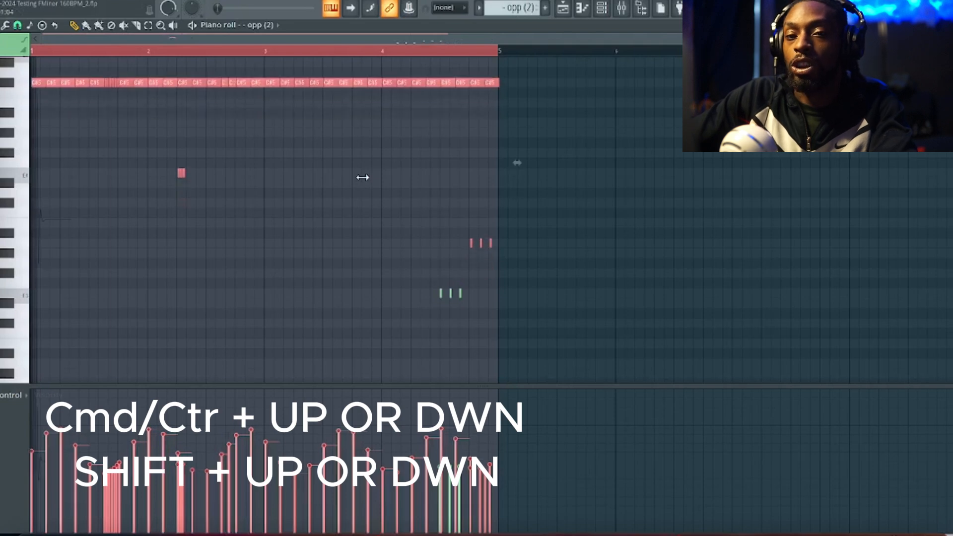